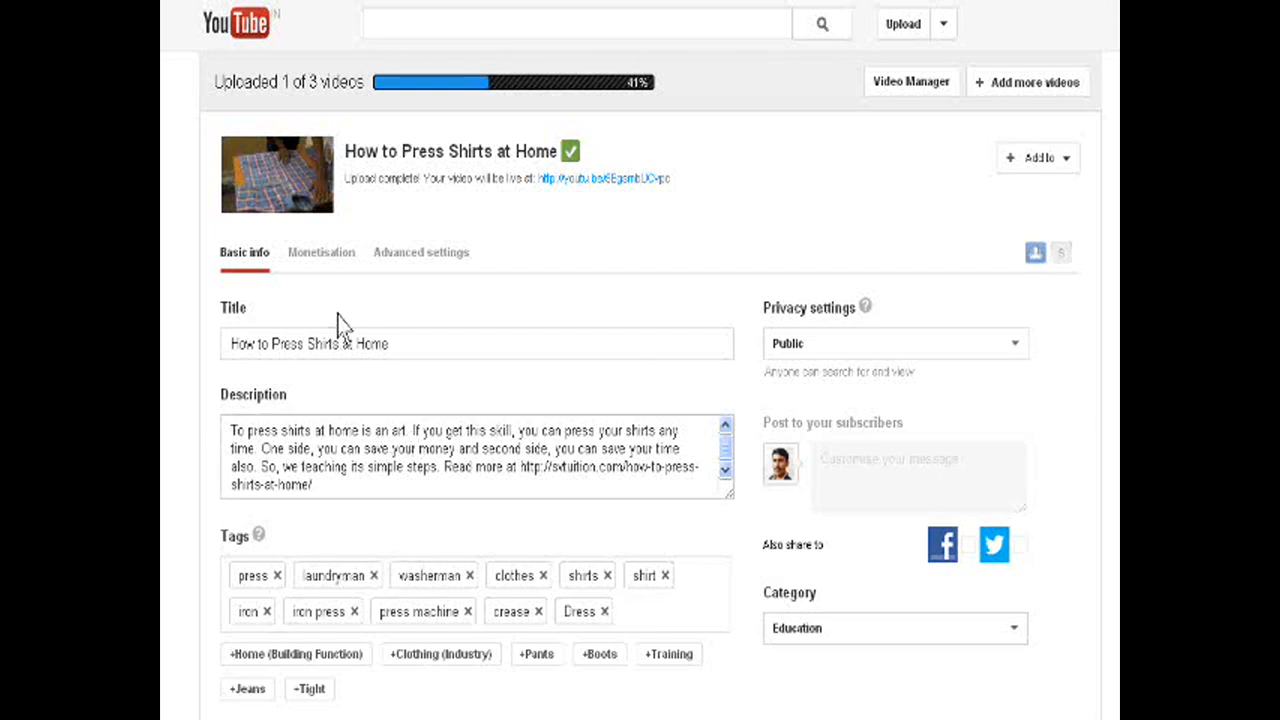
scroll(295, 535, down, 1)
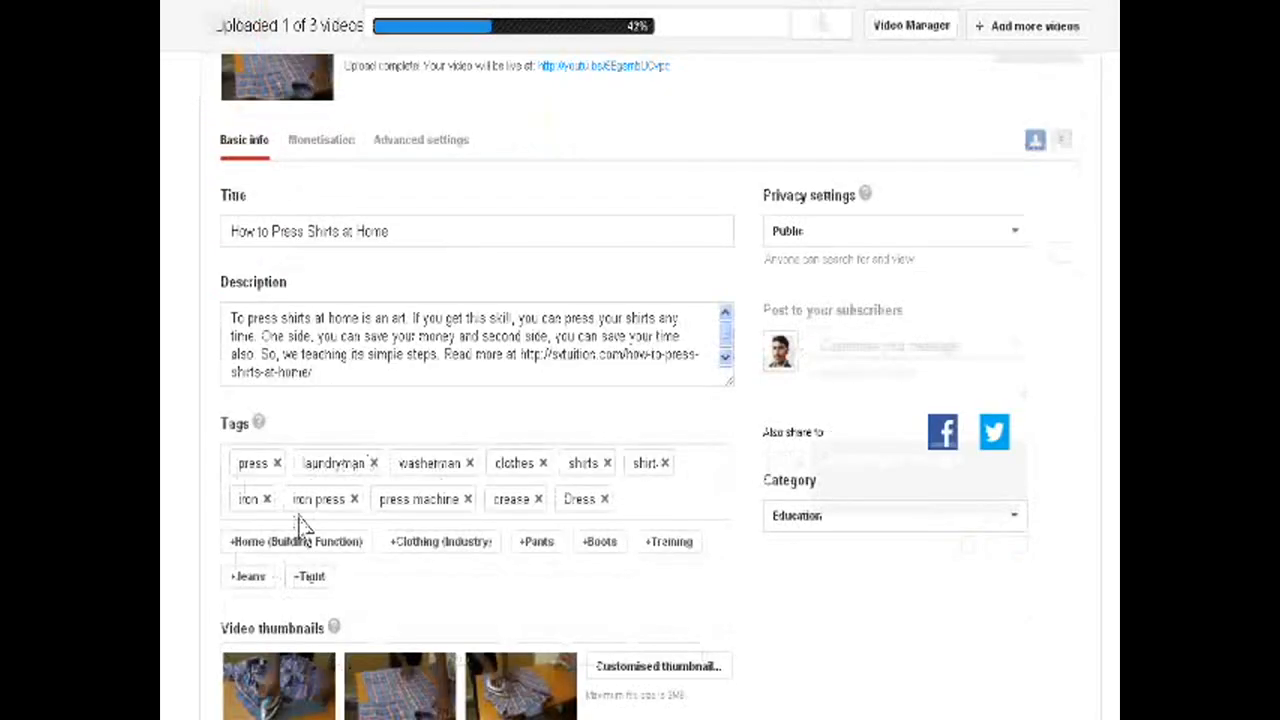
scroll(444, 296, up, 1)
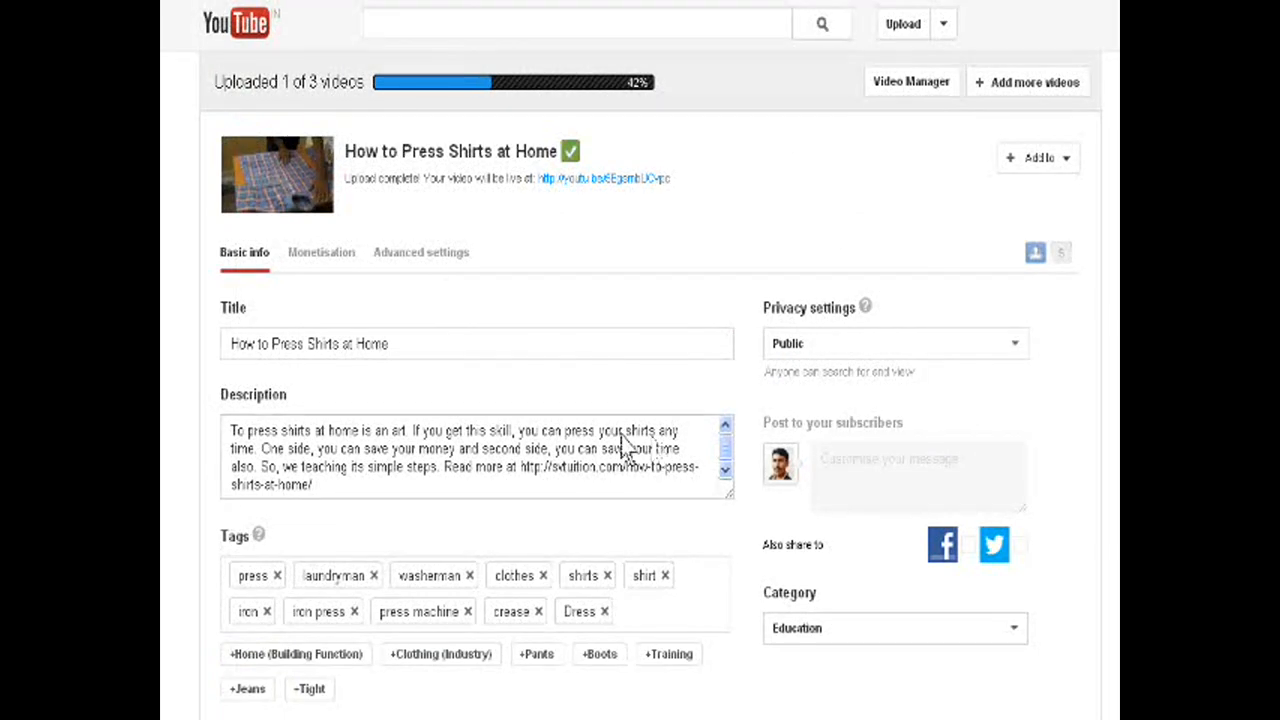
Clear the washerman, both laundryman and crease tags, leaving the Pants tag field empty and focused.
click(554, 30)
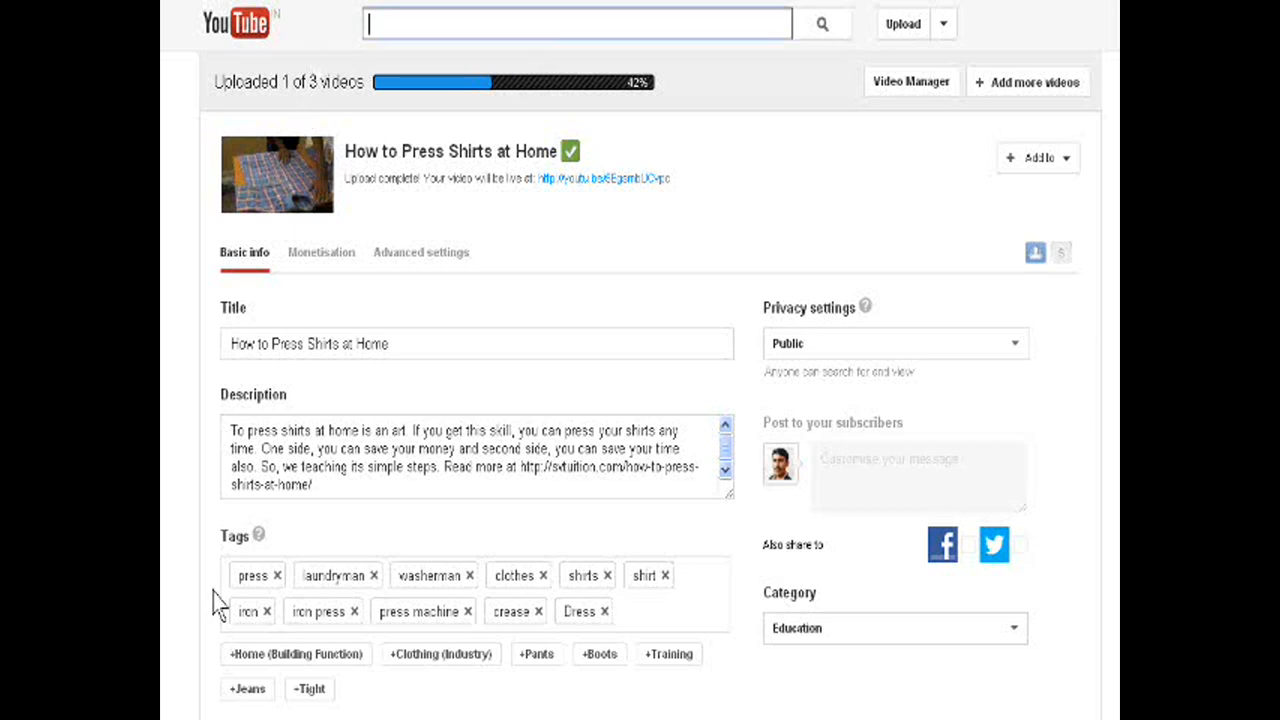
scroll(165, 510, down, 3)
scroll(165, 480, up, 3)
scroll(178, 345, down, 3)
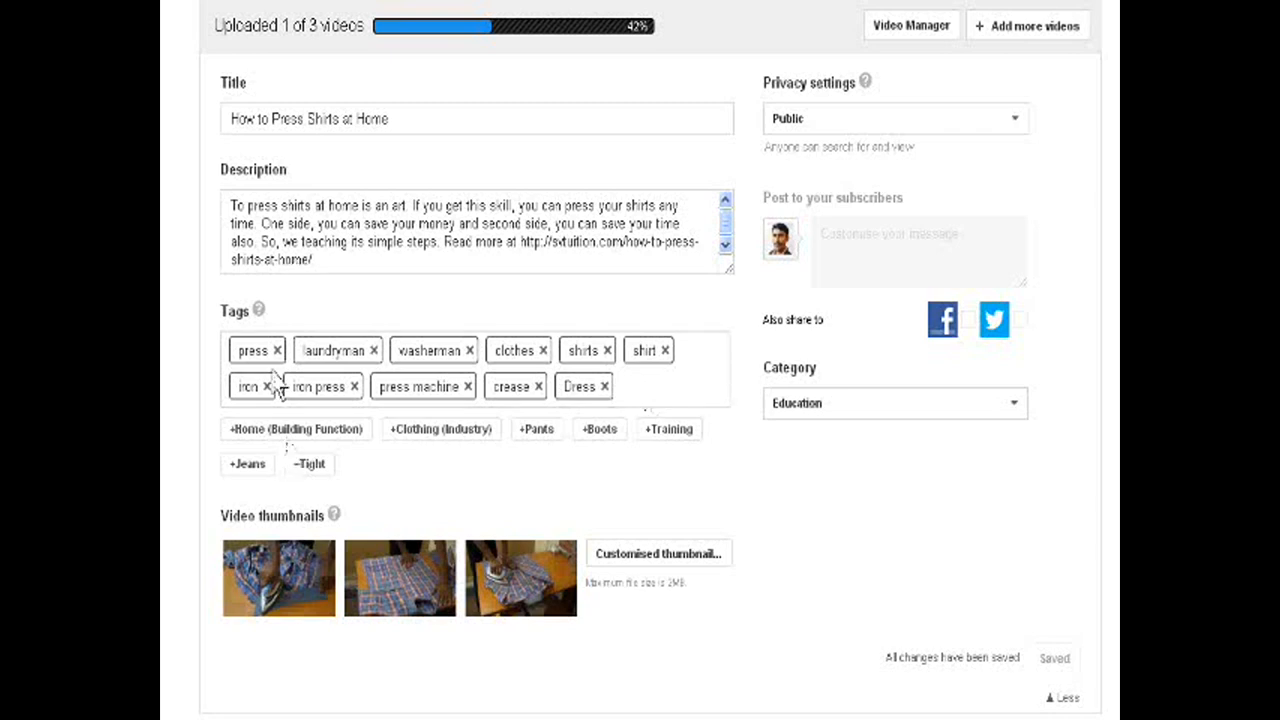
scroll(178, 456, down, 3)
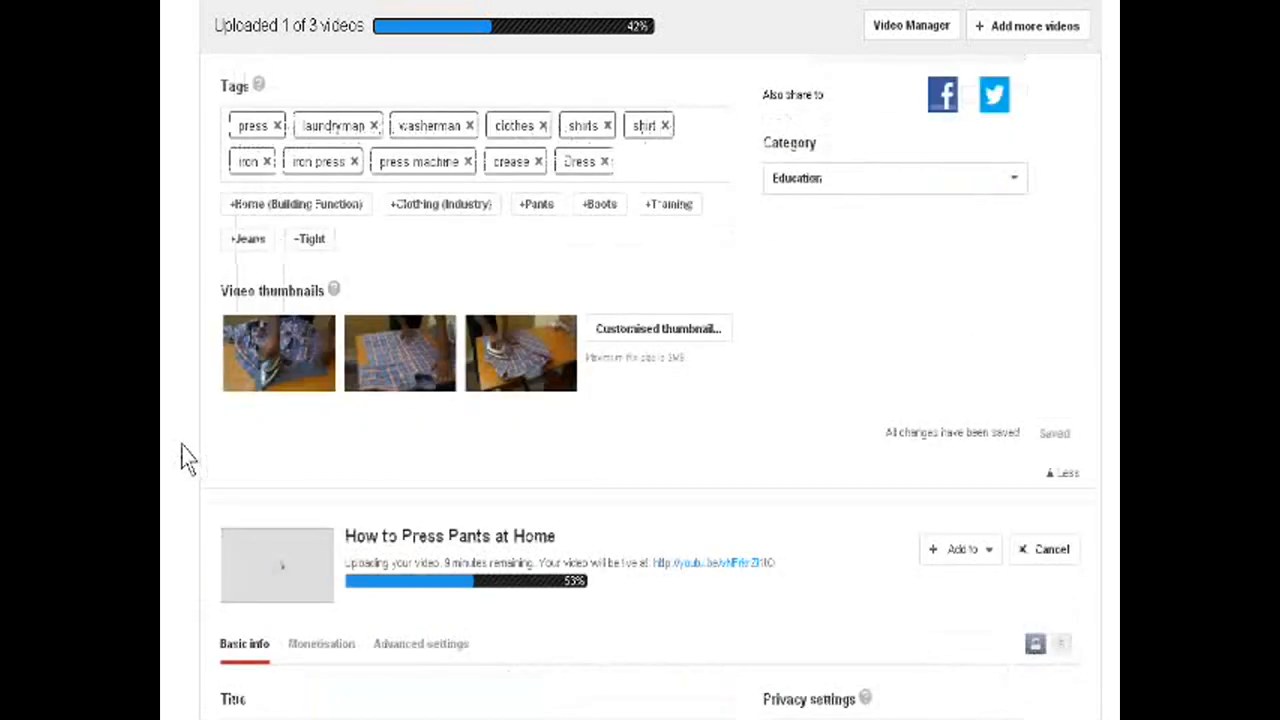
scroll(165, 468, down, 3)
scroll(165, 468, down, 3)
scroll(165, 468, down, 2)
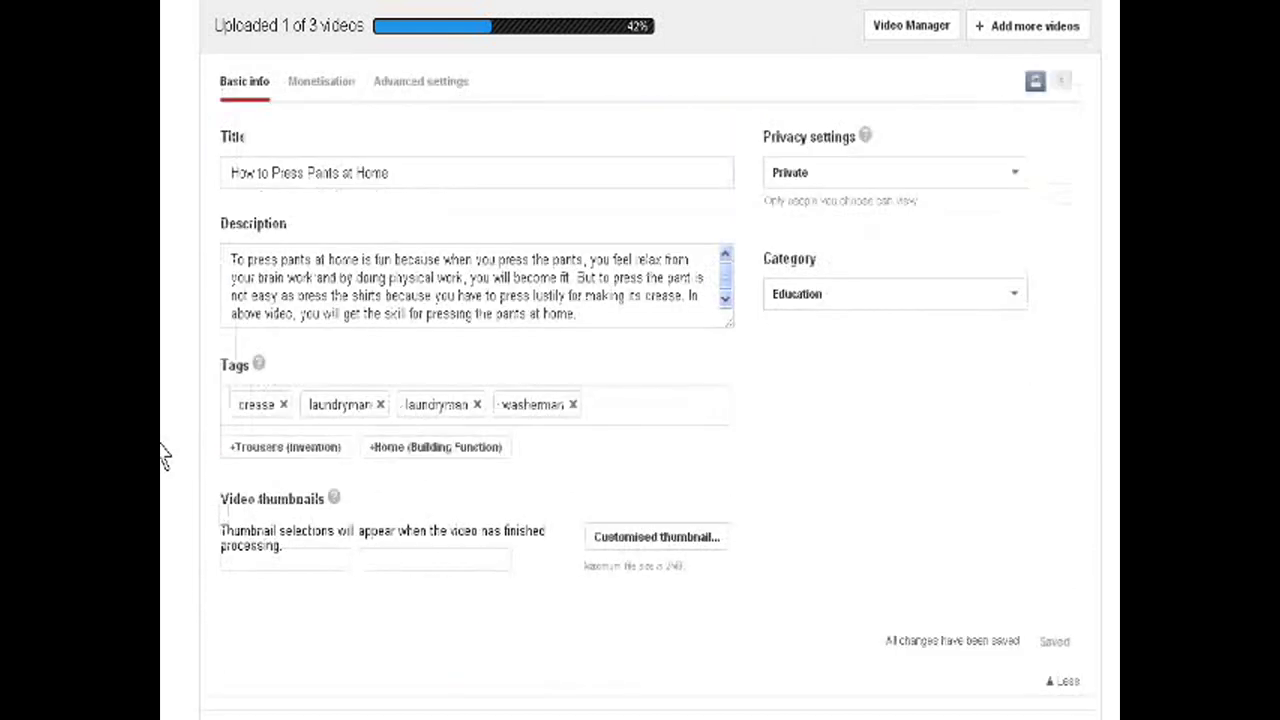
click(572, 404)
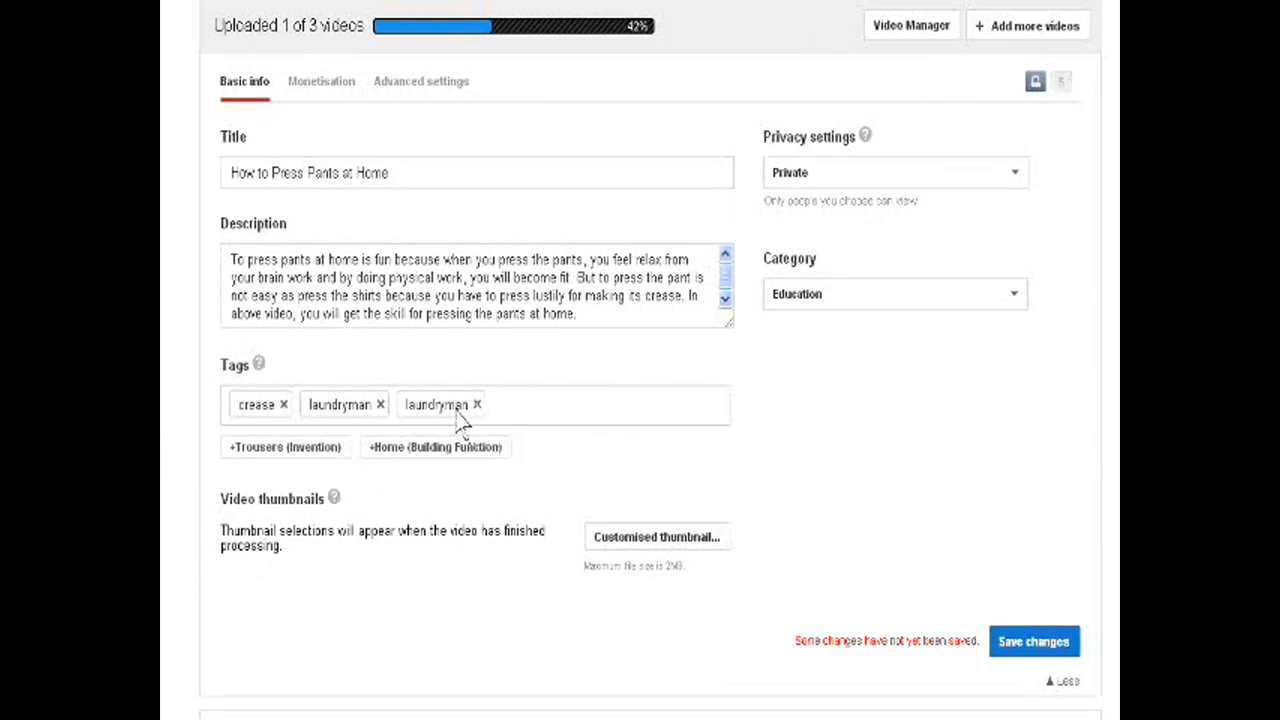
click(476, 404)
click(381, 404)
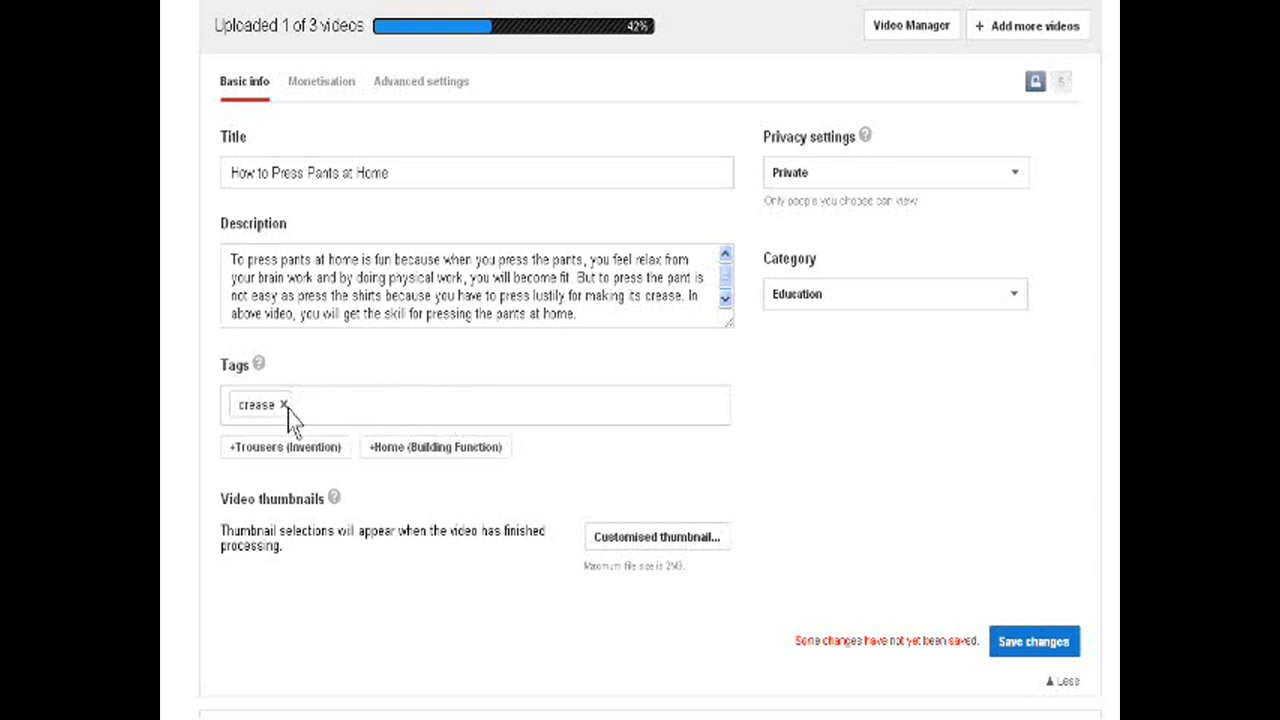
click(283, 404)
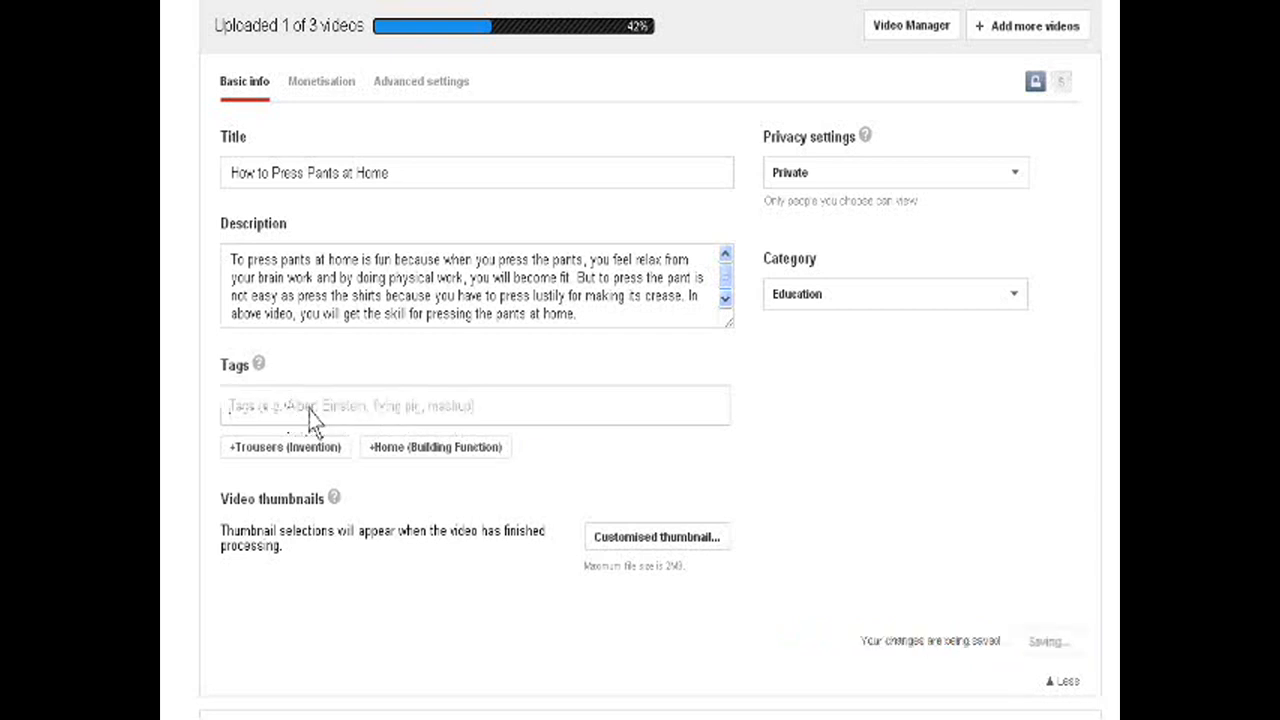
click(250, 405)
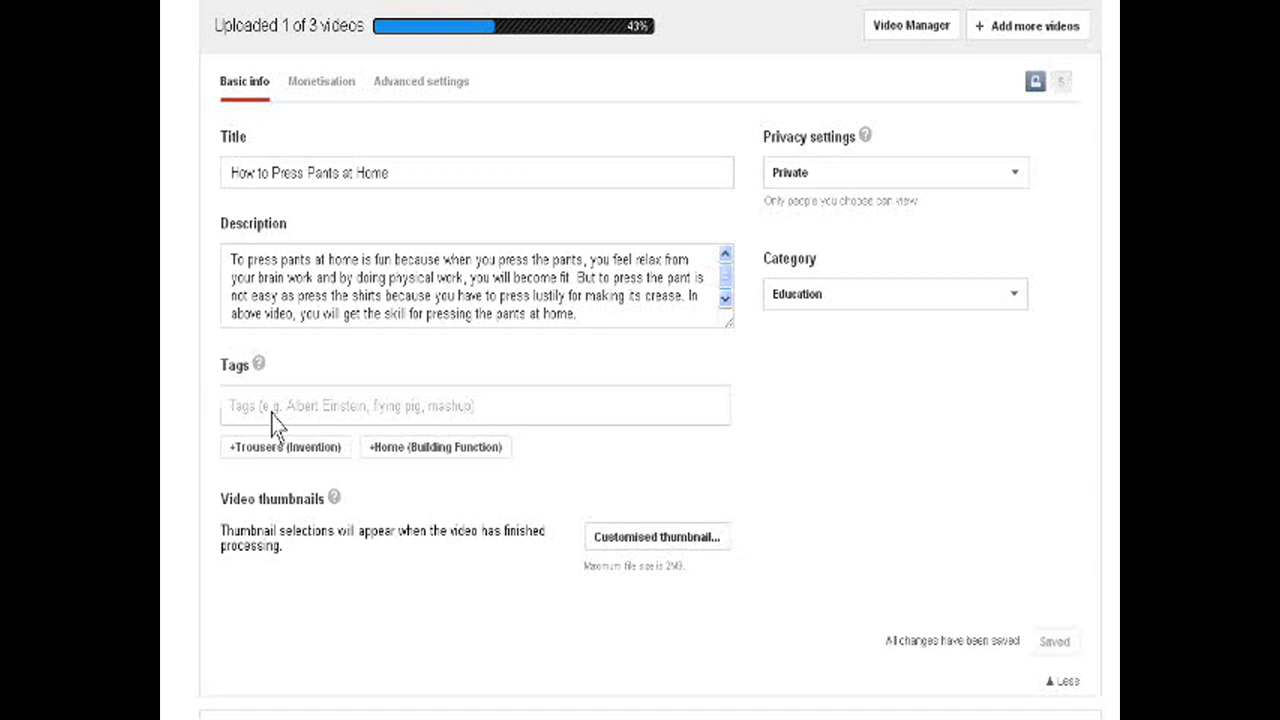
Paste the copied Shirts tags (press, laundryman, washerman, clothes, shirts…) into the Pants tag field.
right_click(252, 380)
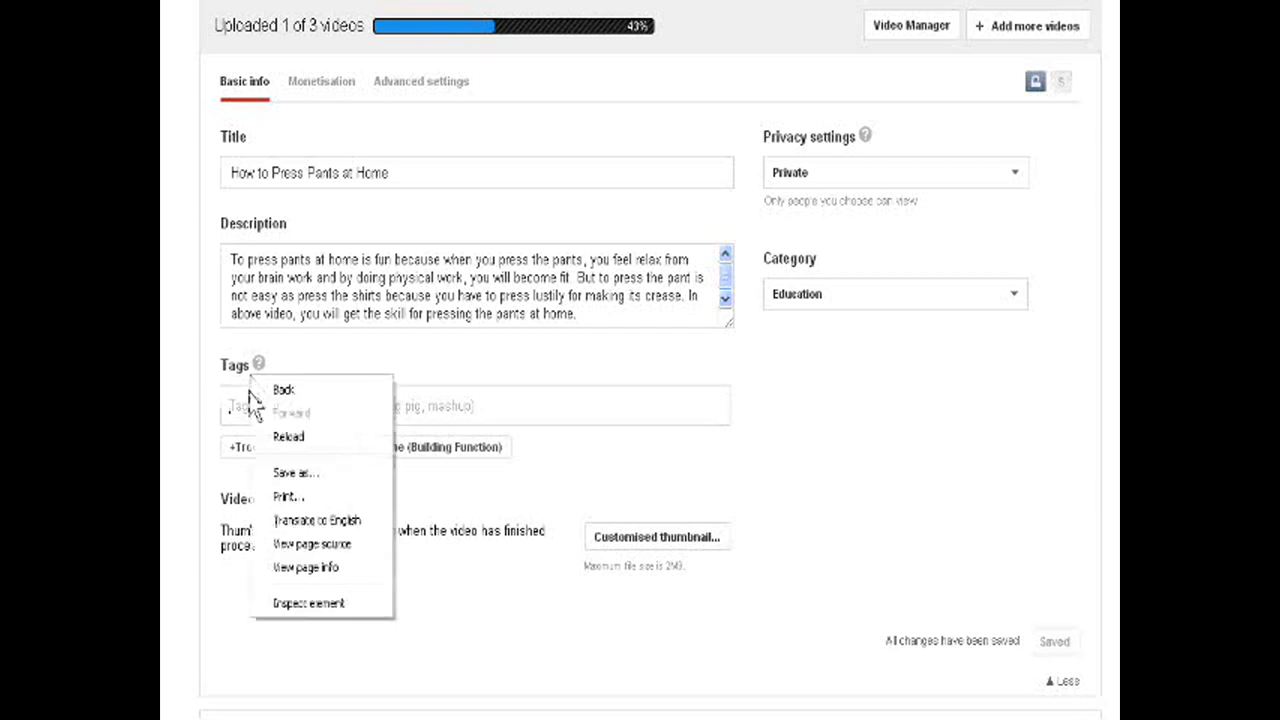
right_click(242, 406)
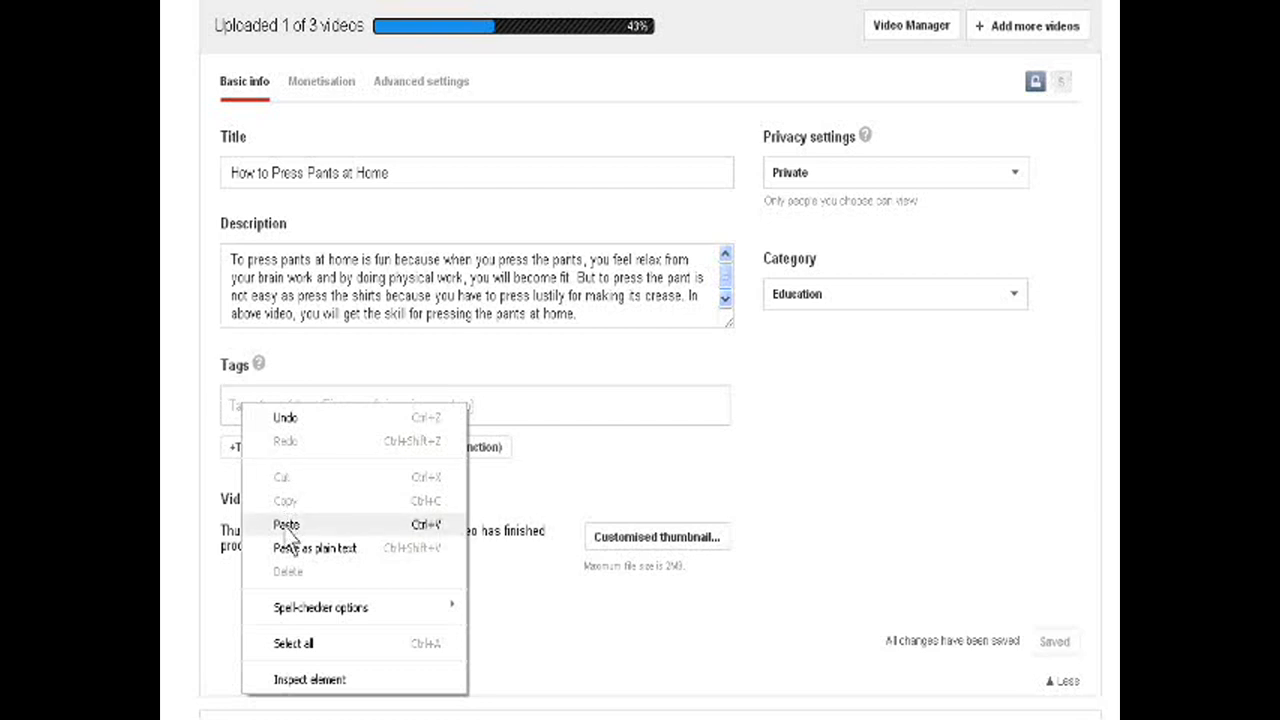
click(287, 525)
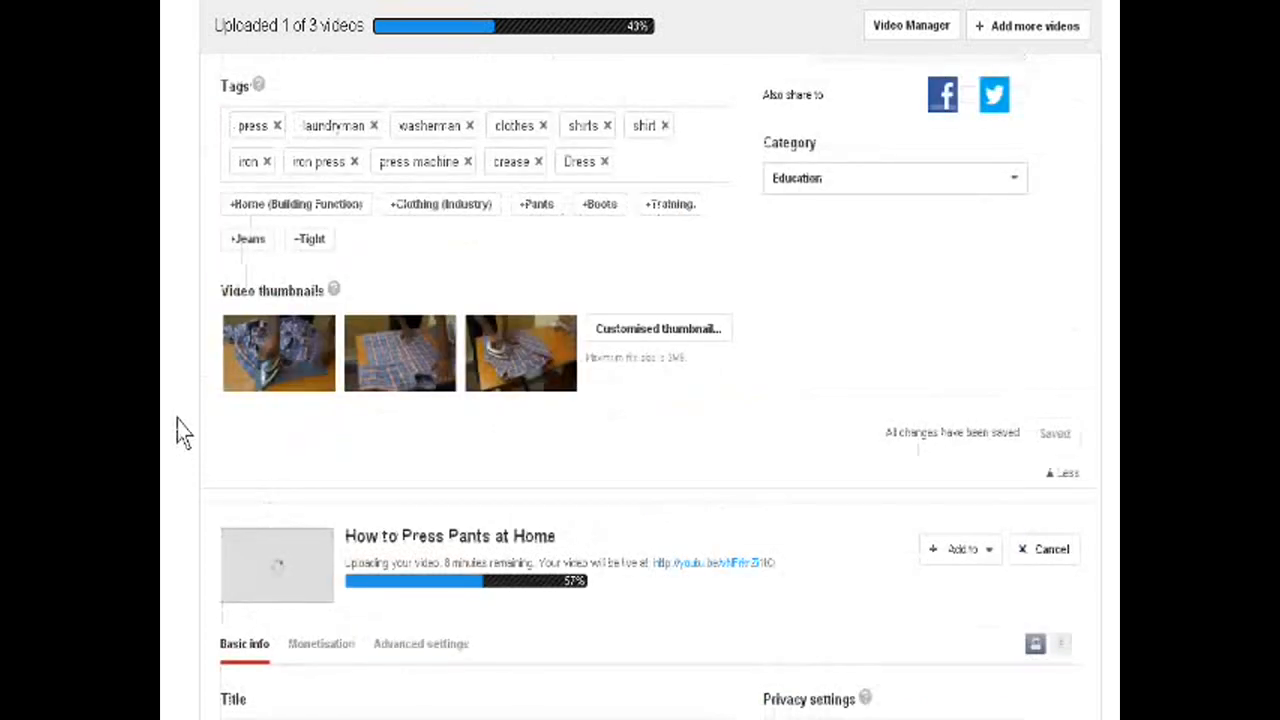
scroll(177, 415, up, 5)
scroll(231, 372, up, 3)
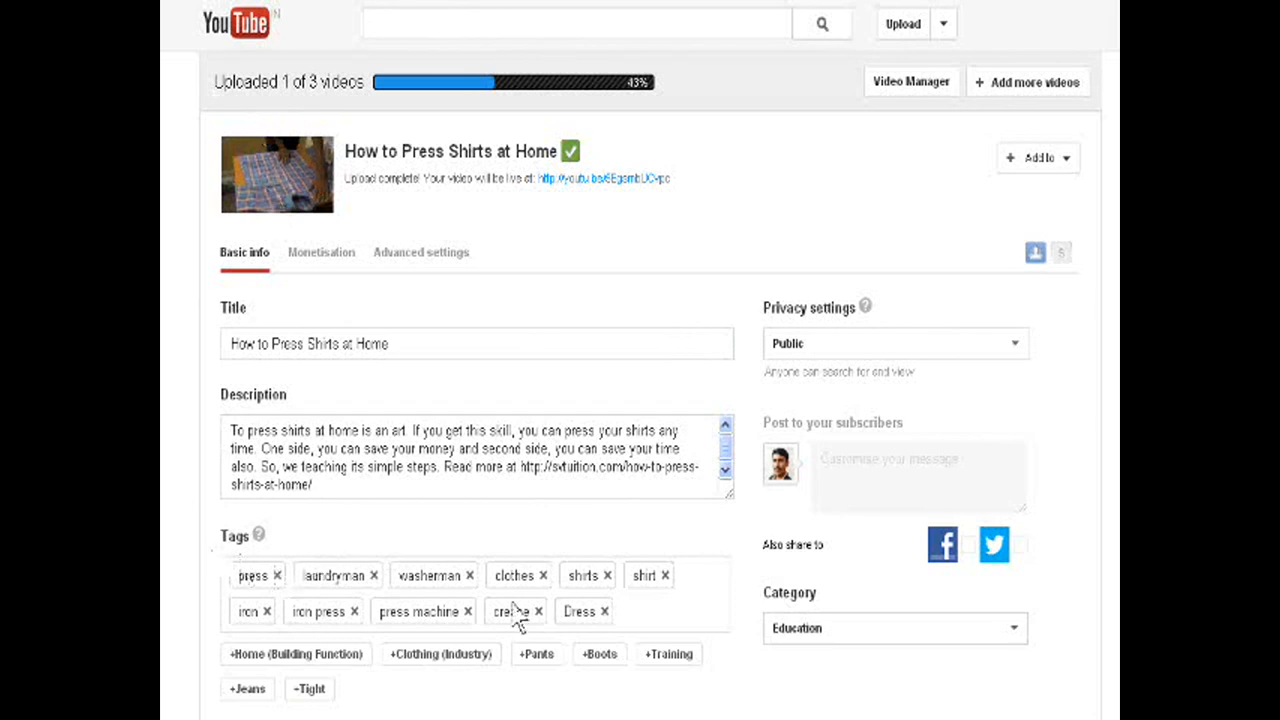
right_click(645, 618)
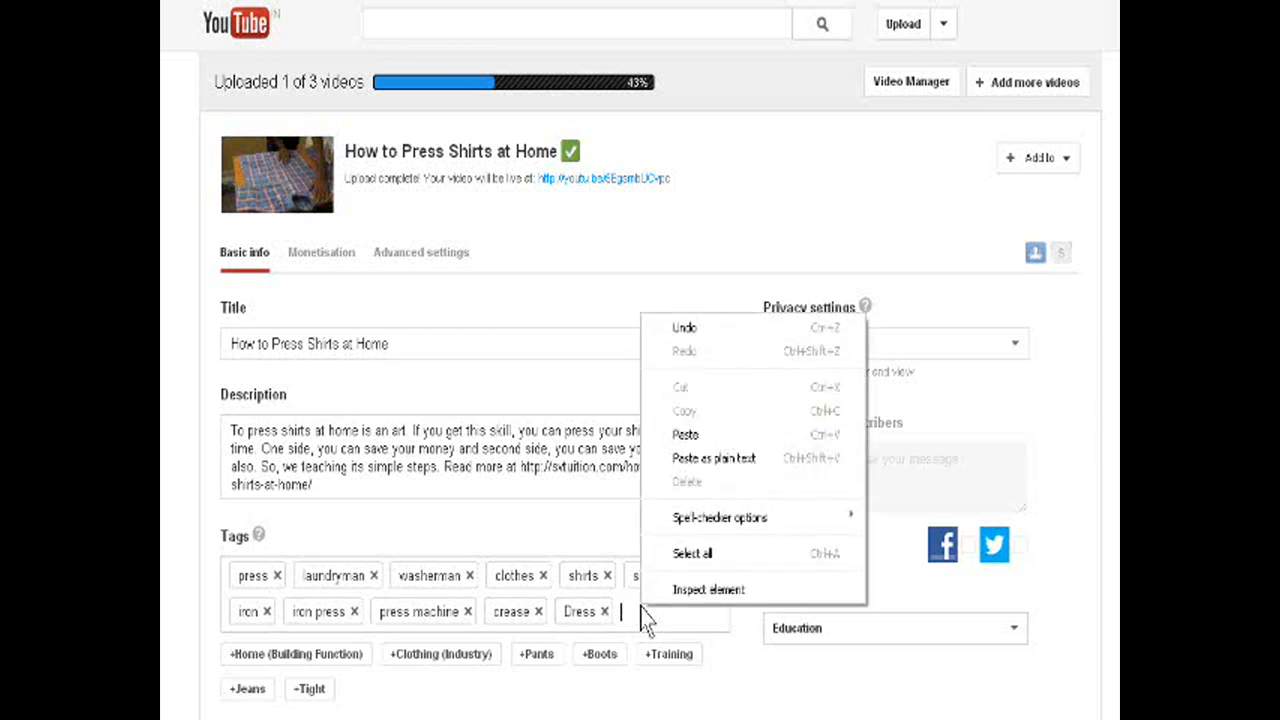
click(692, 554)
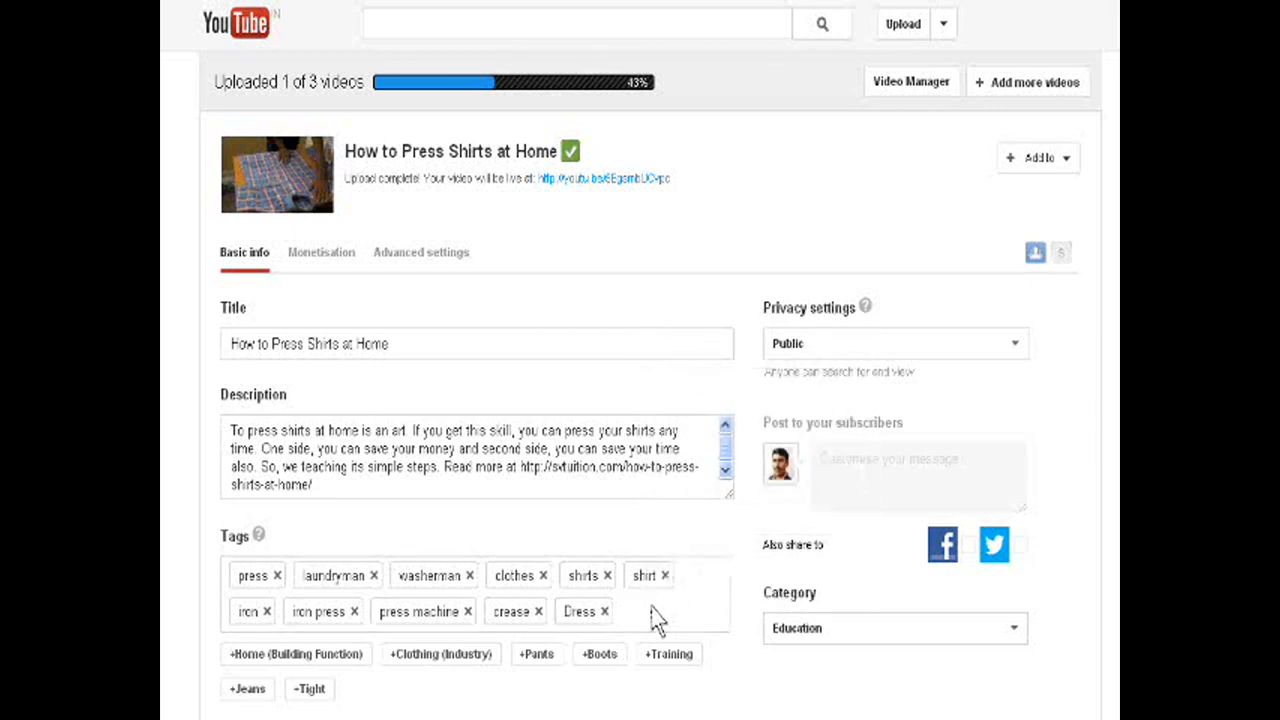
right_click(655, 612)
click(700, 560)
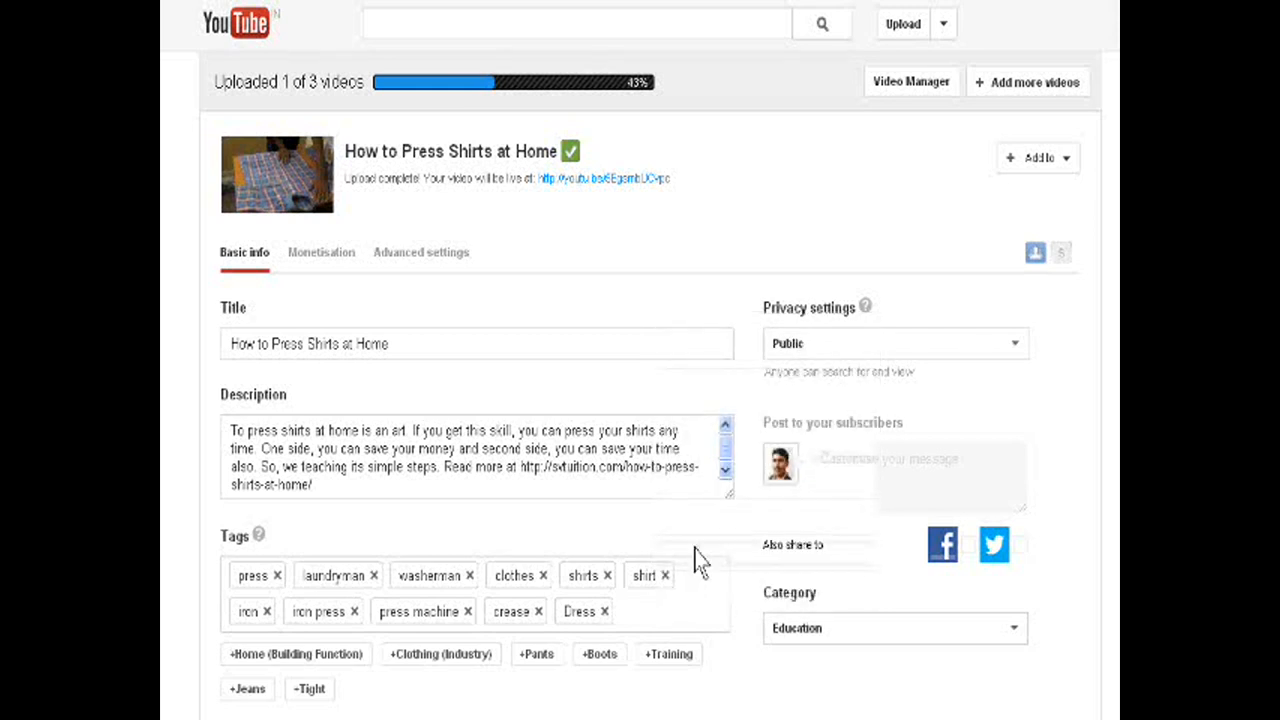
click(656, 615)
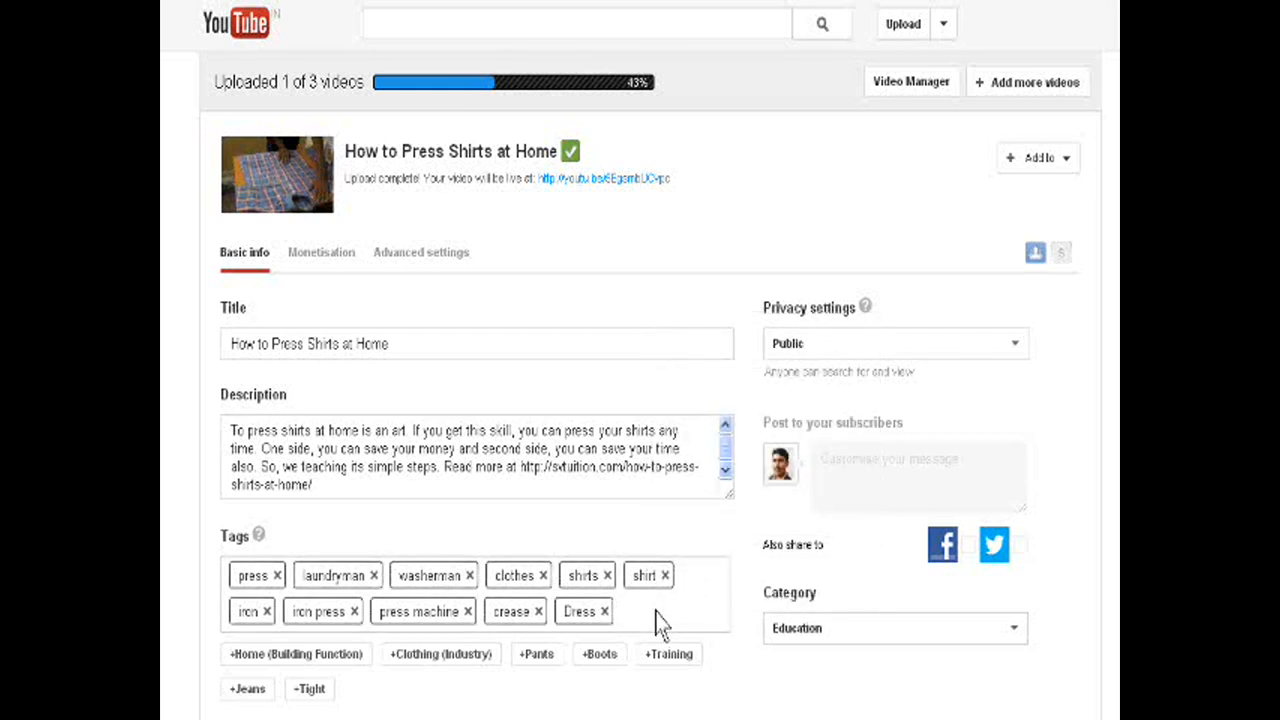
right_click(658, 620)
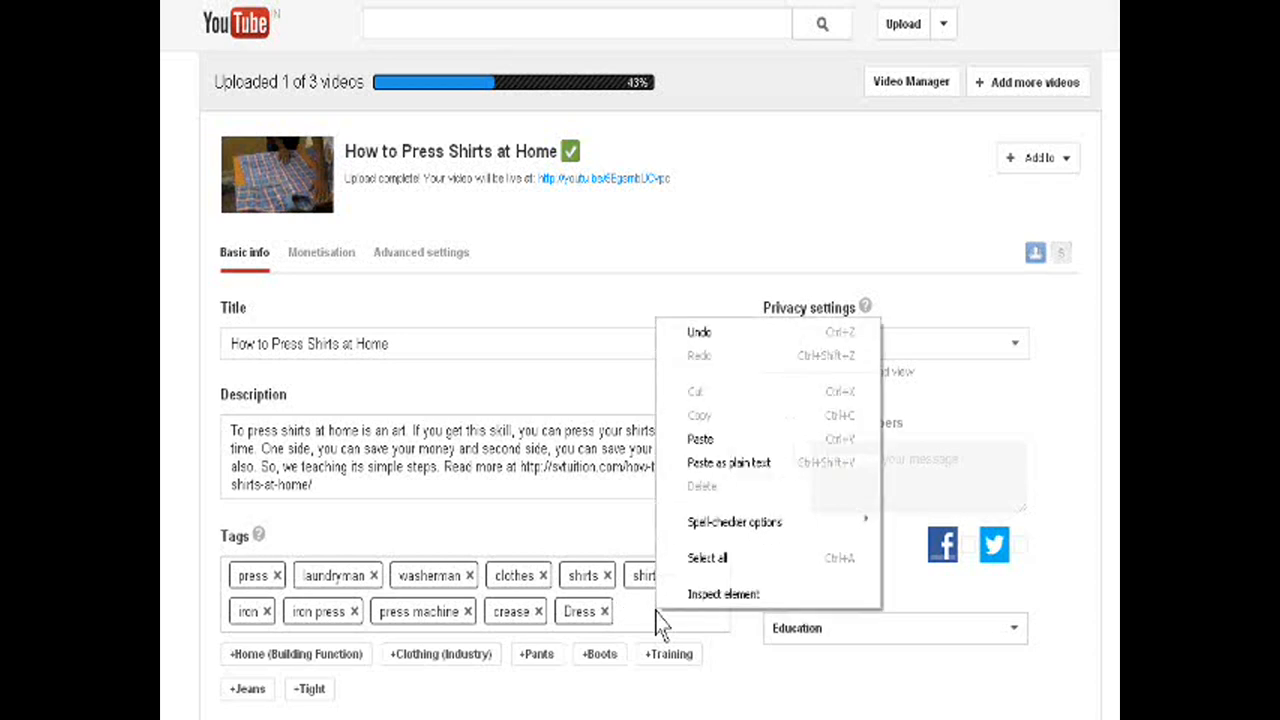
key(Escape)
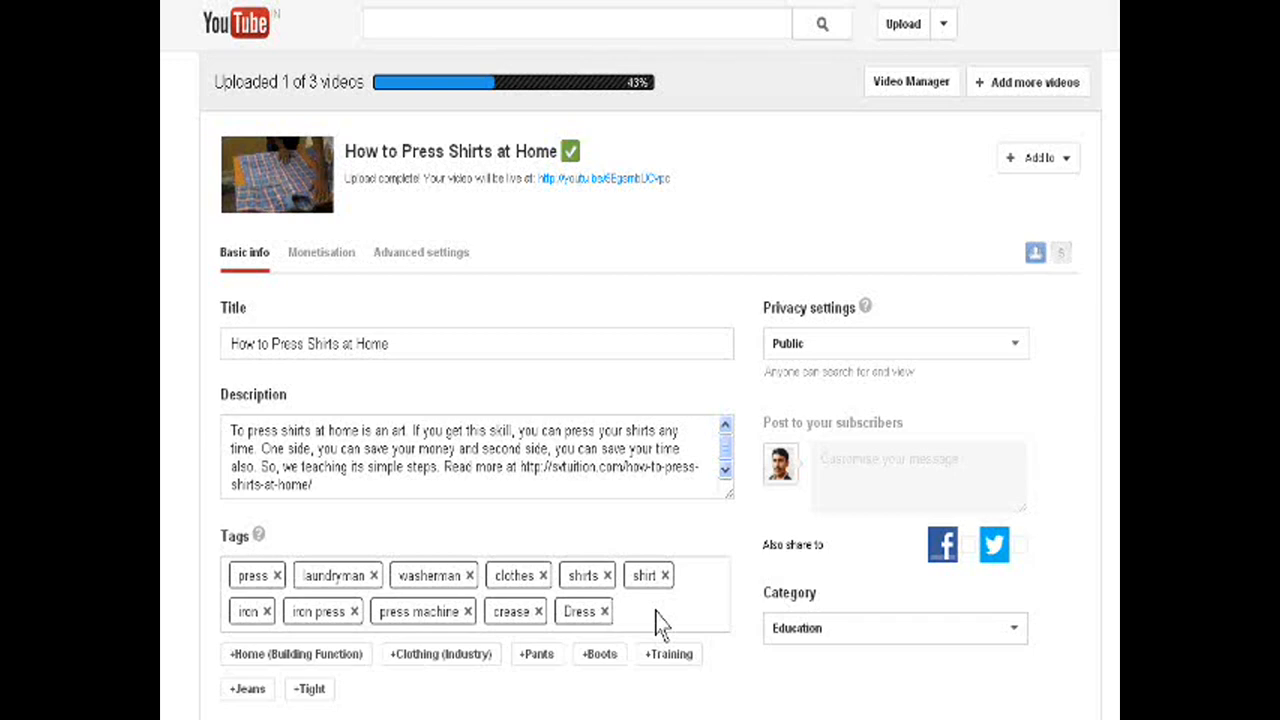
scroll(630, 590, down, 5)
scroll(400, 590, down, 5)
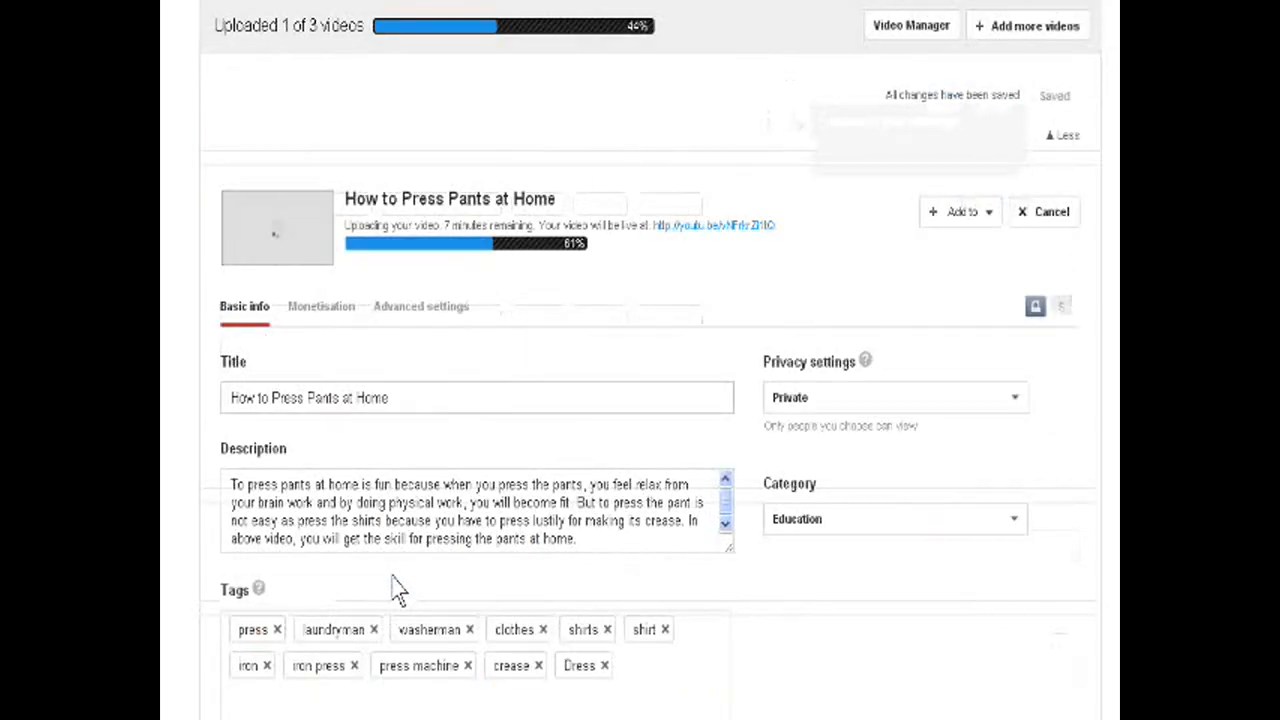
drag(245, 665, 260, 690)
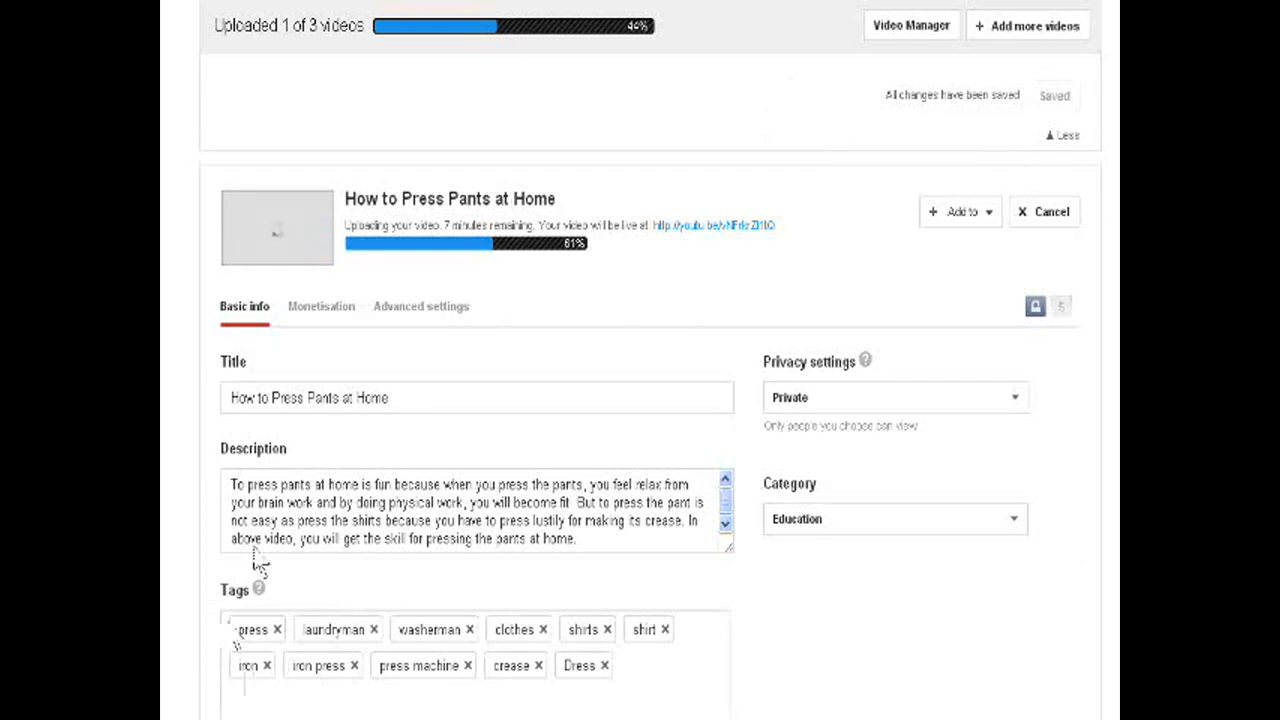
scroll(262, 540, up, 3)
scroll(262, 540, down, 3)
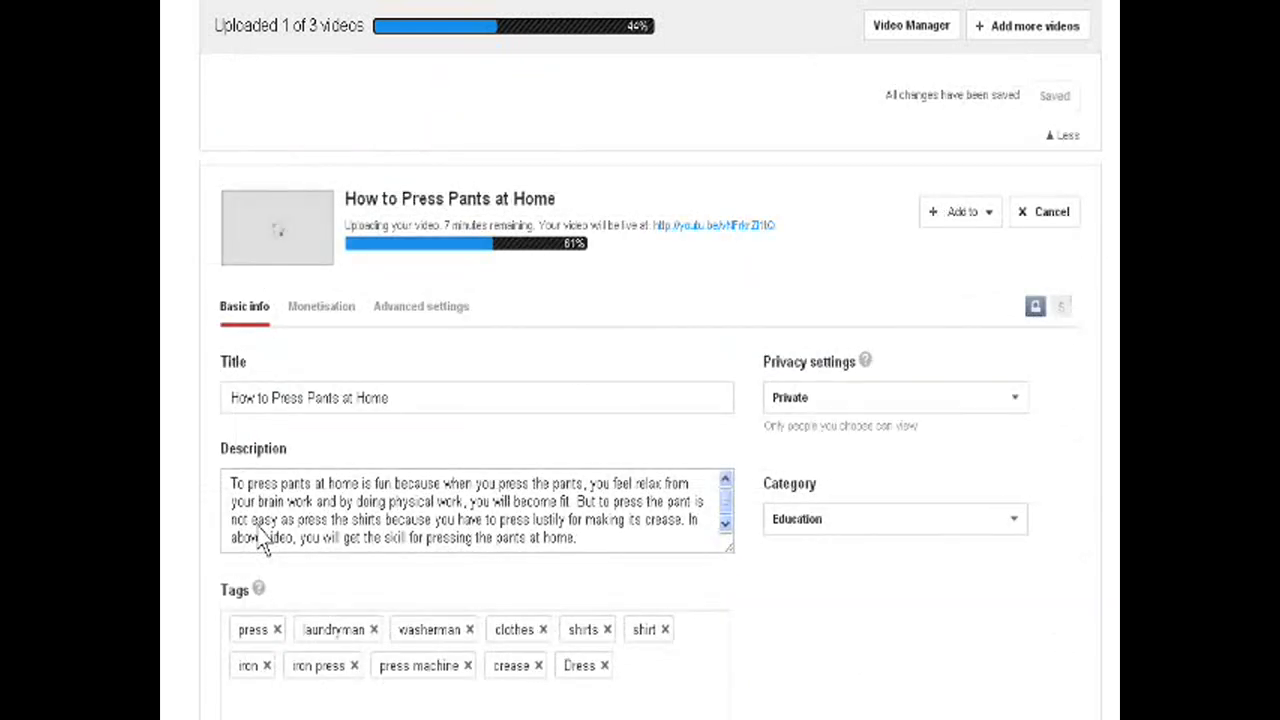
scroll(262, 540, down, 3)
scroll(262, 540, down, 2)
scroll(262, 540, up, 5)
scroll(262, 540, up, 3)
scroll(262, 540, up, 5)
scroll(262, 540, up, 5)
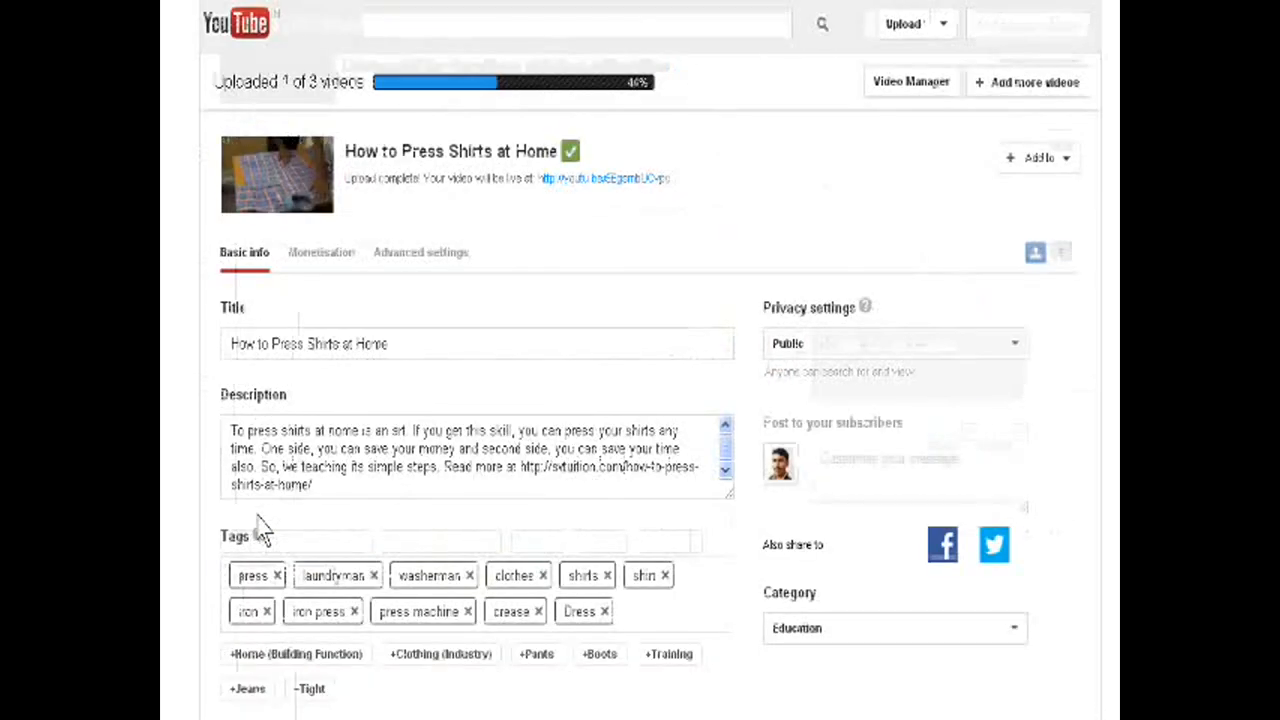
scroll(262, 530, up, 2)
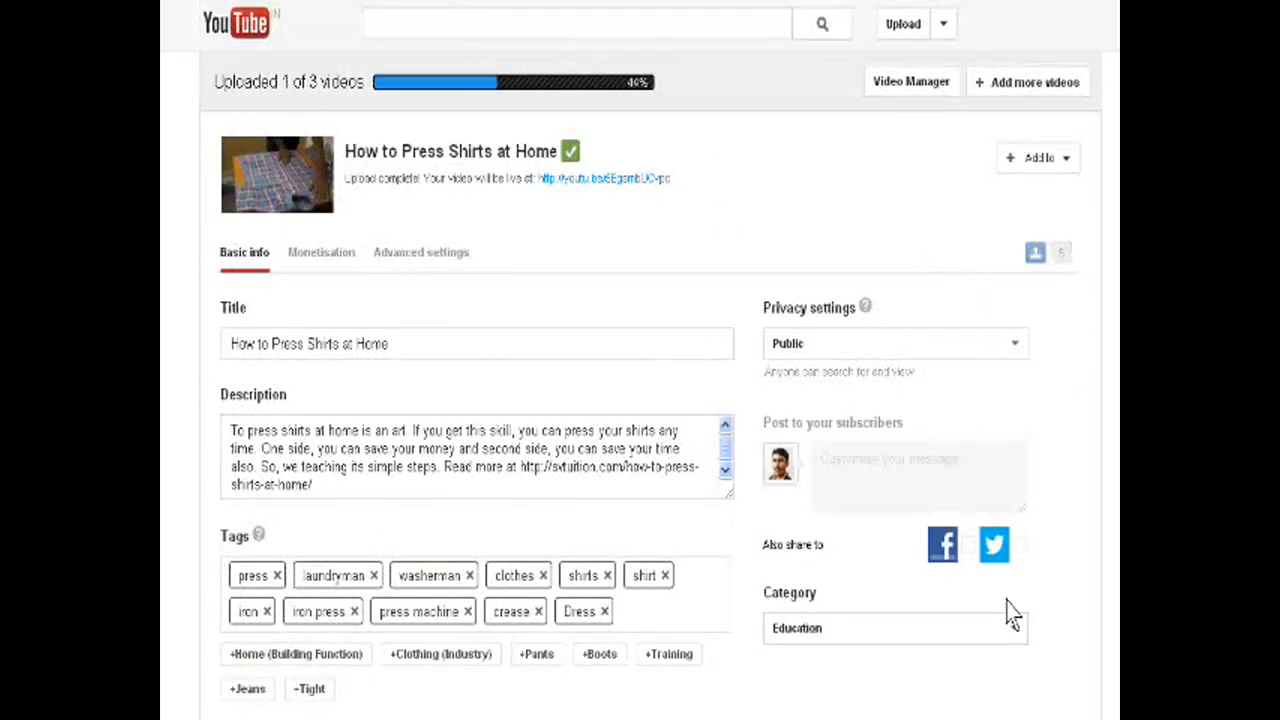